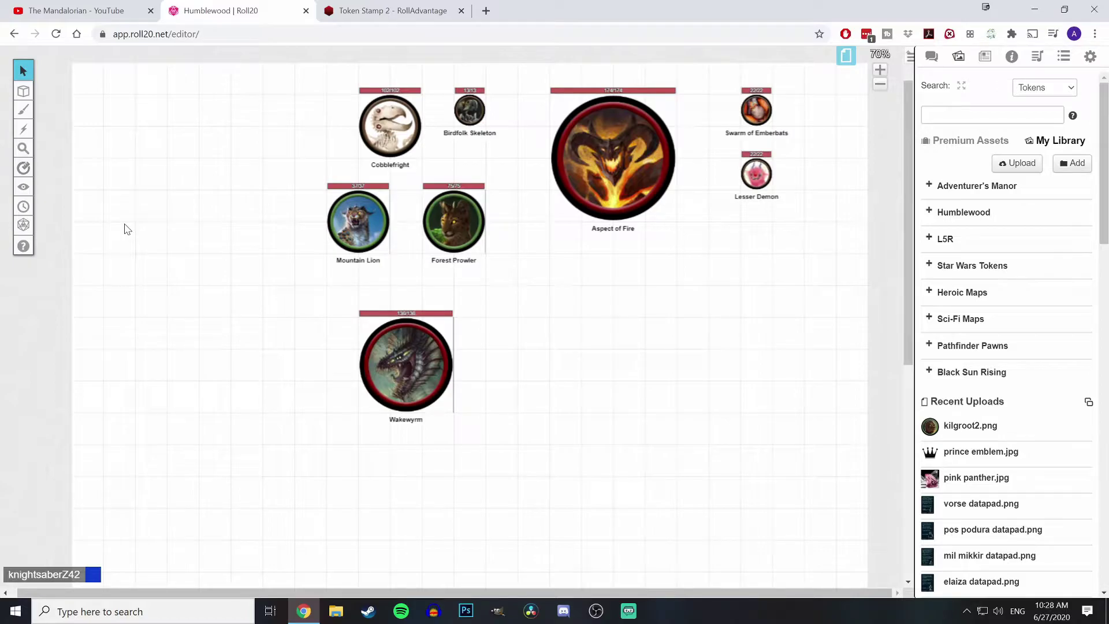
Step: Switch to the Token Stamp 2 page and load the reptilian character portrait into the workspace
{"action": "left_click", "coordinate": [375, 10]}
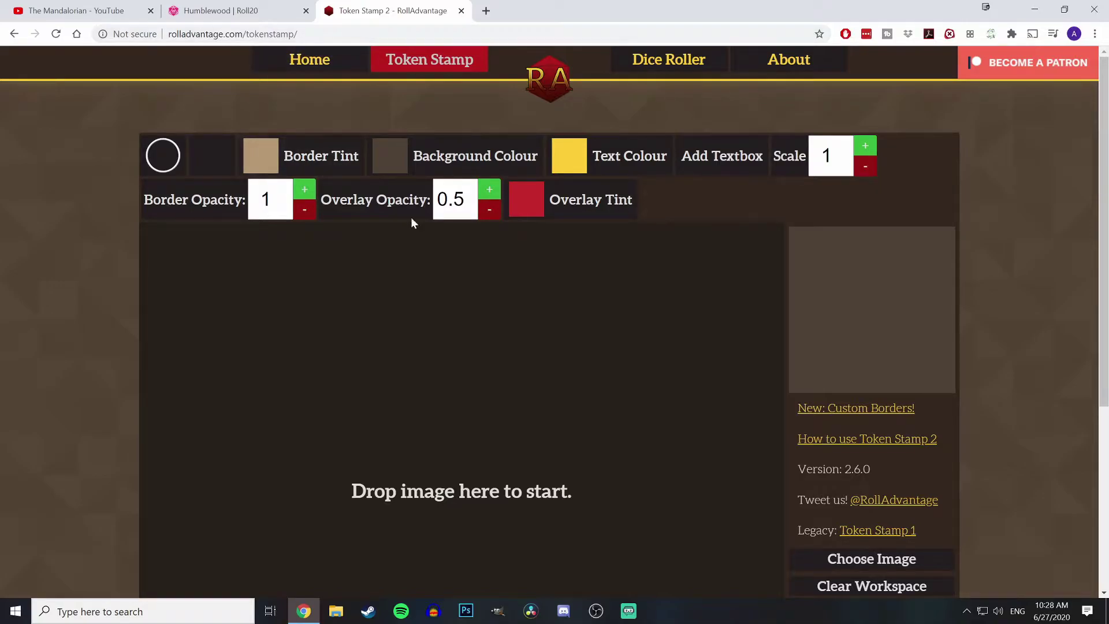
{"action": "scroll", "coordinate": [602, 356], "scroll_direction": "down", "scroll_amount": 1}
{"action": "scroll", "coordinate": [561, 283], "scroll_direction": "down", "scroll_amount": 3}
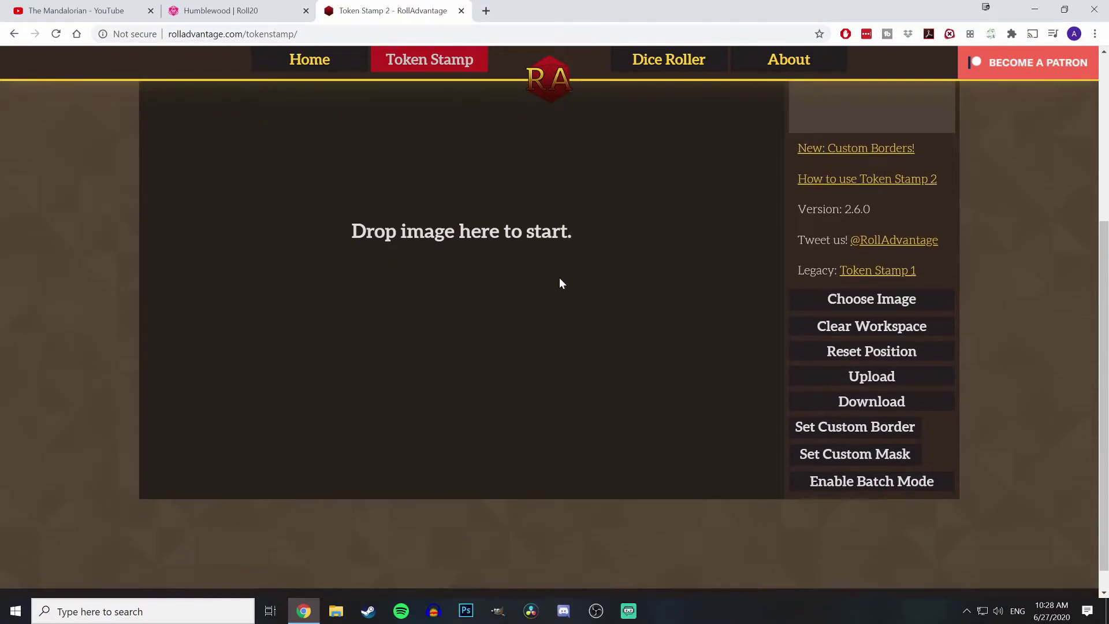
{"action": "scroll", "coordinate": [559, 283], "scroll_direction": "up", "scroll_amount": 4}
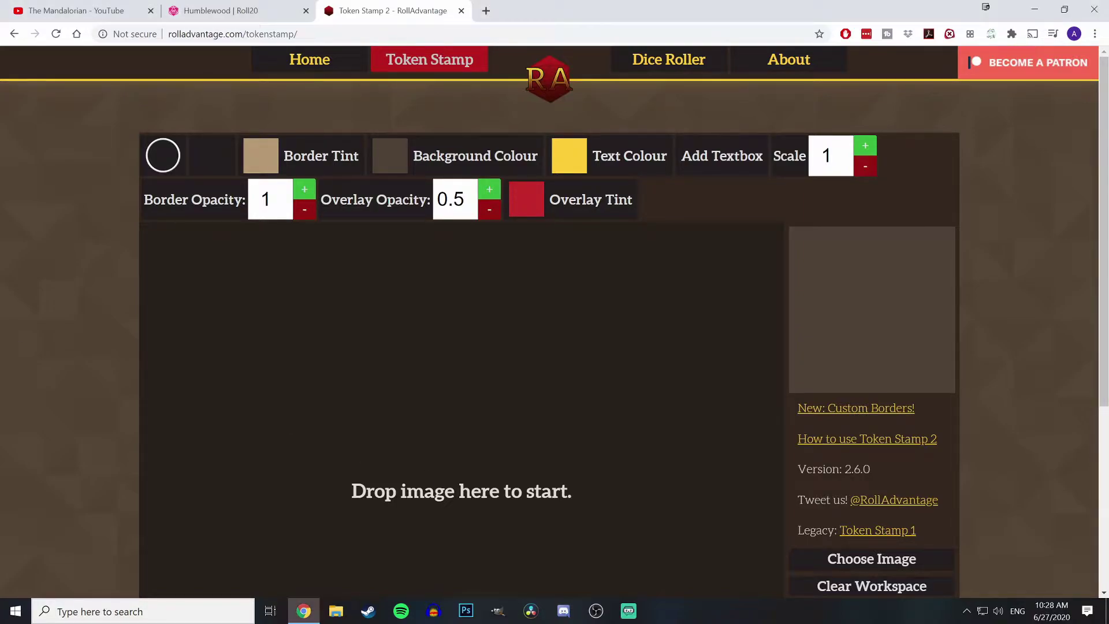
{"action": "scroll", "coordinate": [501, 418], "scroll_direction": "down", "scroll_amount": 2}
{"action": "scroll", "coordinate": [500, 418], "scroll_direction": "down", "scroll_amount": 1}
{"action": "scroll", "coordinate": [500, 419], "scroll_direction": "up", "scroll_amount": 3}
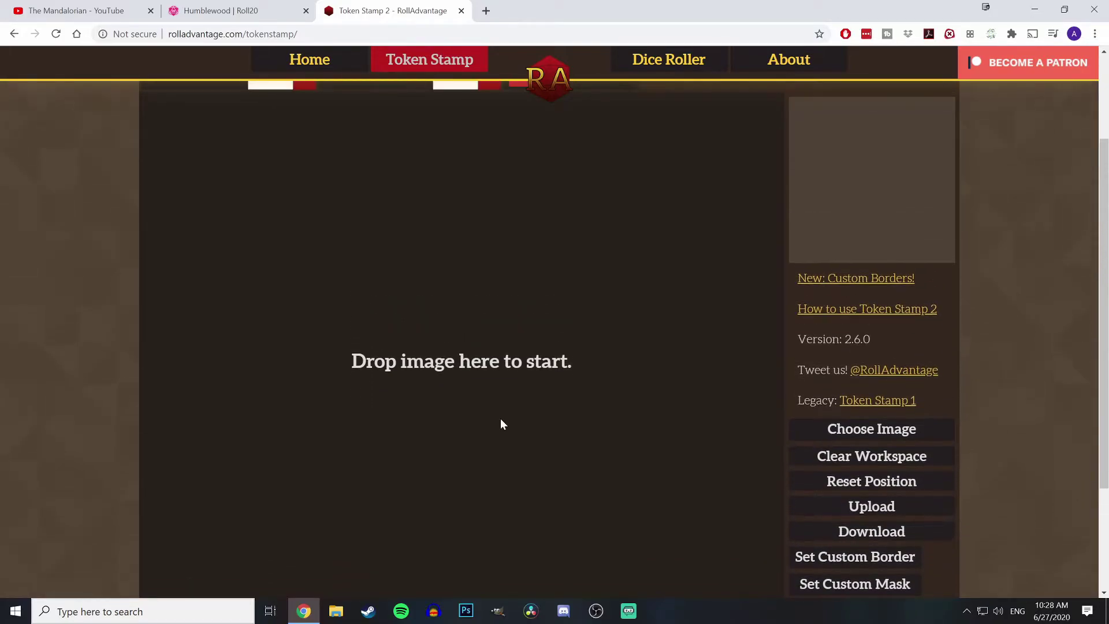
{"action": "scroll", "coordinate": [501, 419], "scroll_direction": "down", "scroll_amount": 2}
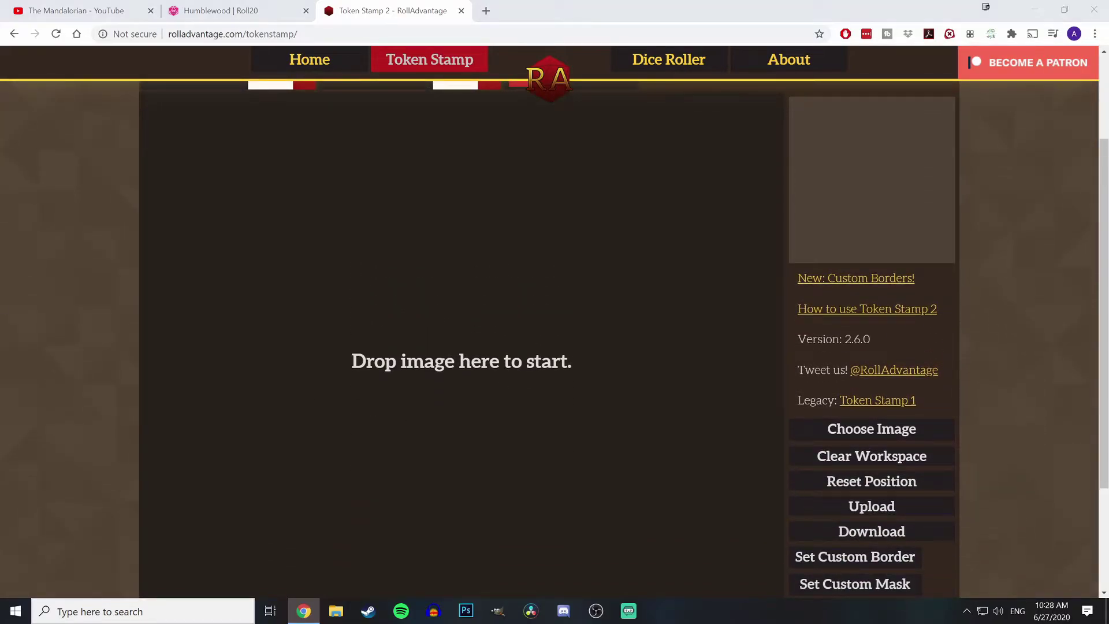
{"action": "left_click_drag", "start_coordinate": [545, 335], "coordinate": [483, 343]}
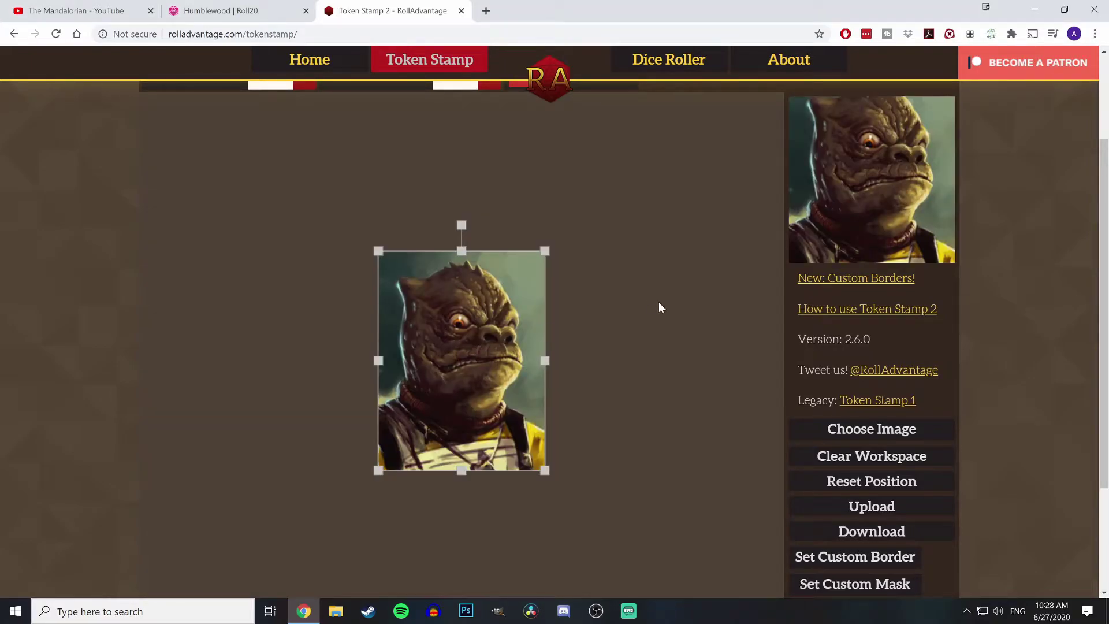
Step: Apply the first plain circular border and move the portrait down so the head is framed inside the ring
{"action": "scroll", "coordinate": [634, 305], "scroll_direction": "up", "scroll_amount": 2}
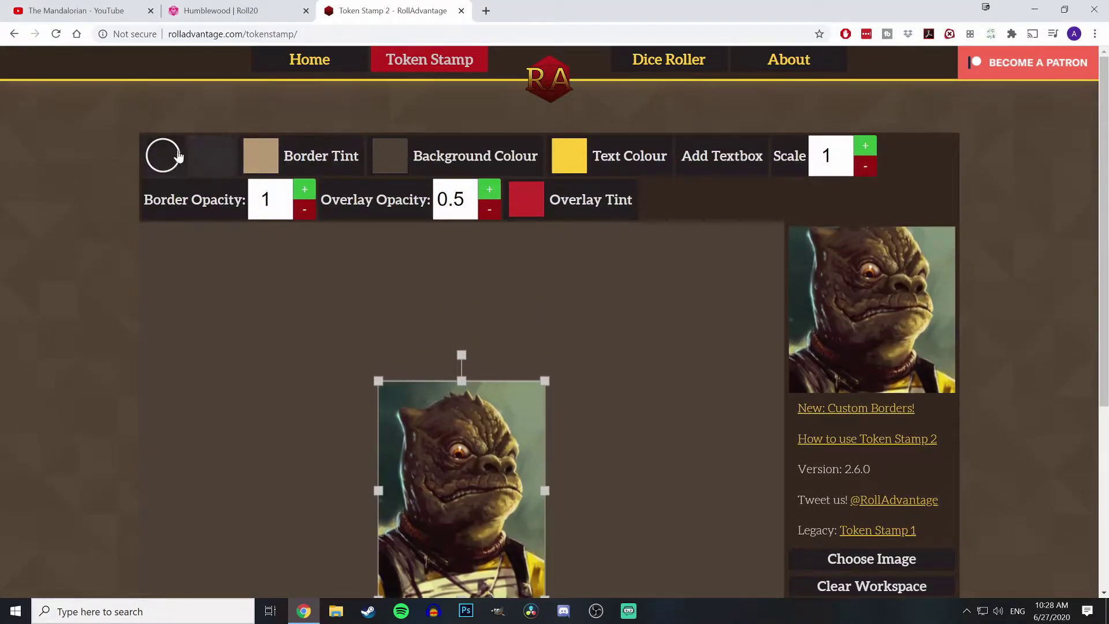
{"action": "left_click", "coordinate": [172, 155]}
{"action": "left_click", "coordinate": [296, 205]}
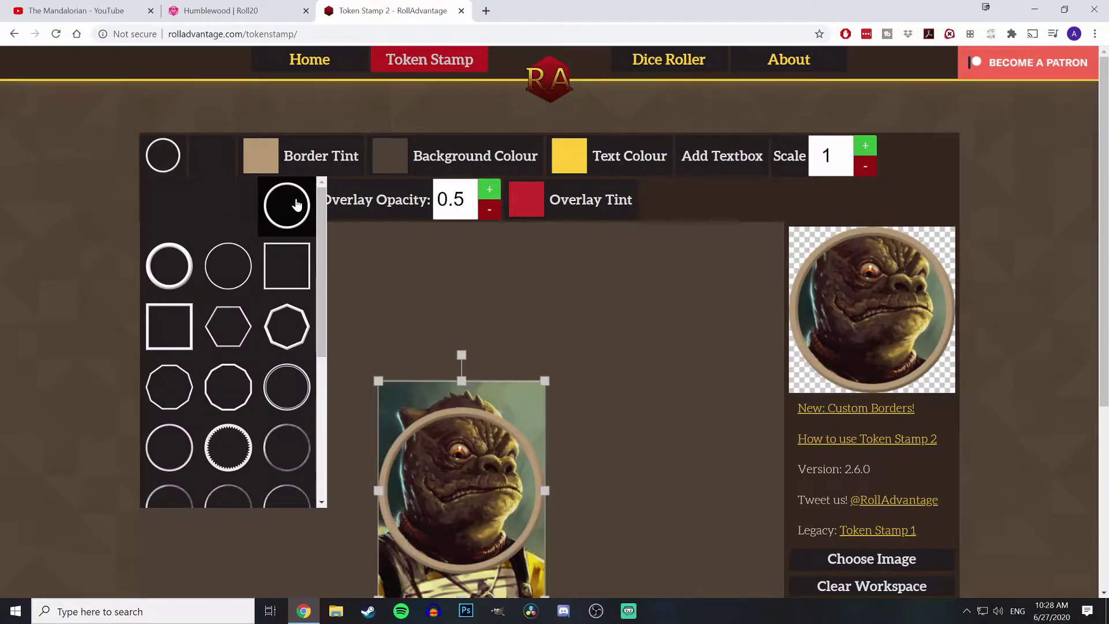
{"action": "left_click_drag", "start_coordinate": [489, 459], "coordinate": [490, 487]}
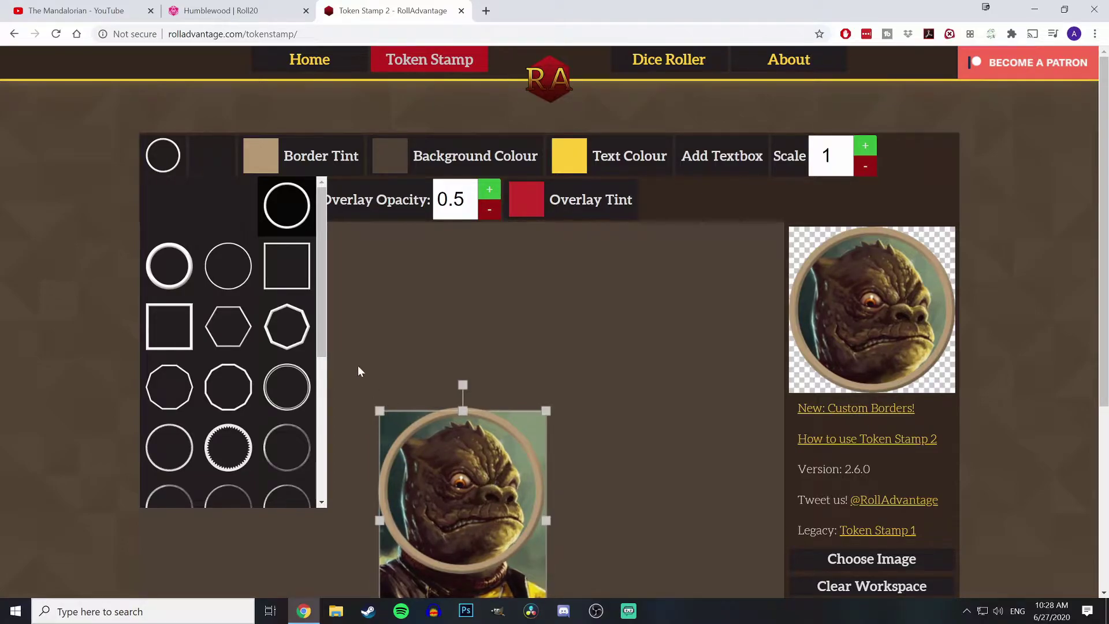
{"action": "left_click", "coordinate": [163, 156]}
Step: Apply the Strong White Fade overlay and tint it turquoise (R 42, G 197, B 200)
{"action": "left_click", "coordinate": [208, 157]}
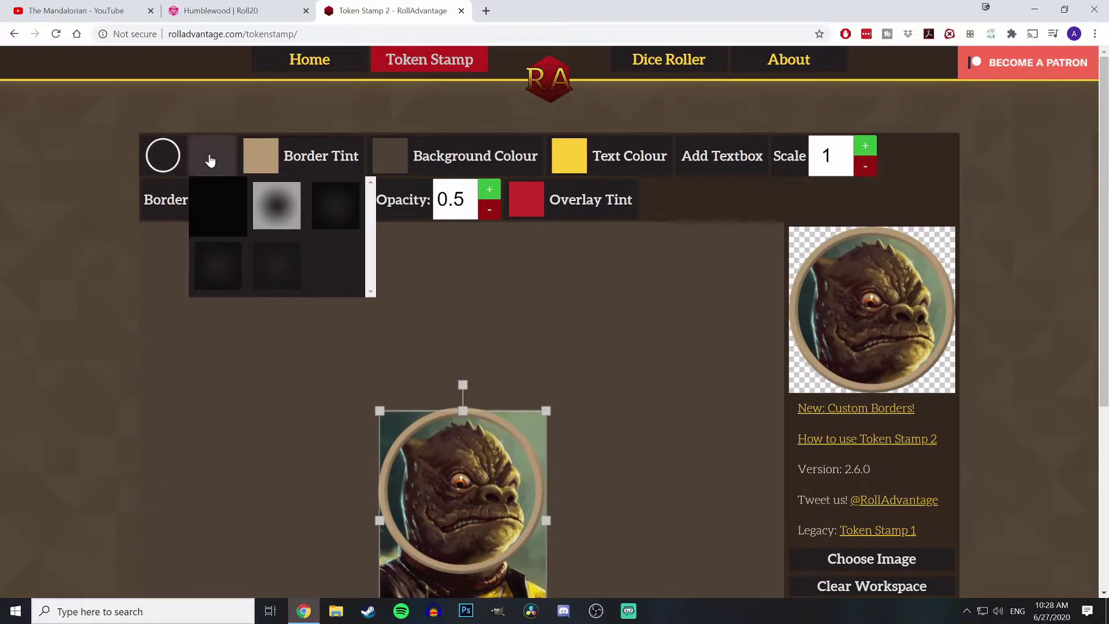
{"action": "left_click", "coordinate": [287, 215]}
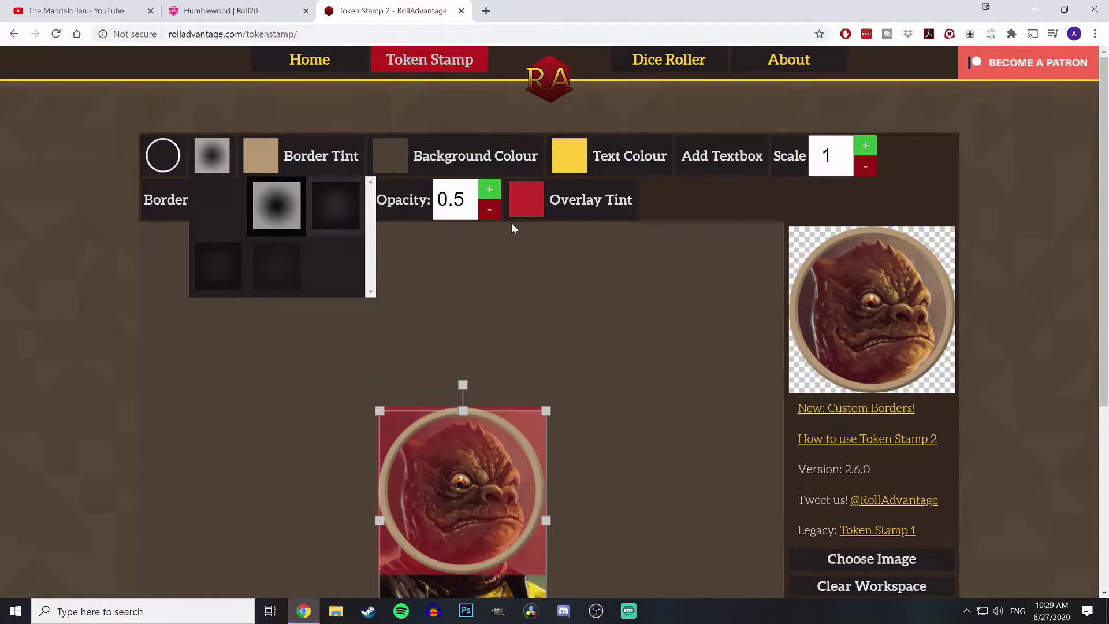
{"action": "left_click", "coordinate": [534, 211]}
{"action": "left_click", "coordinate": [605, 273]}
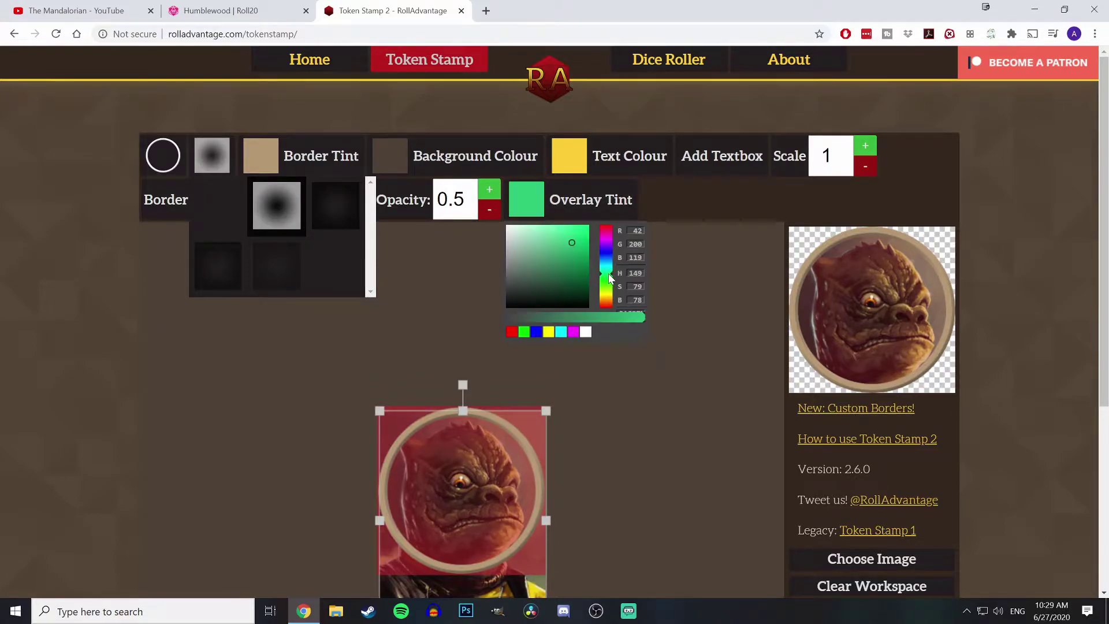
{"action": "left_click_drag", "start_coordinate": [603, 278], "coordinate": [598, 267]}
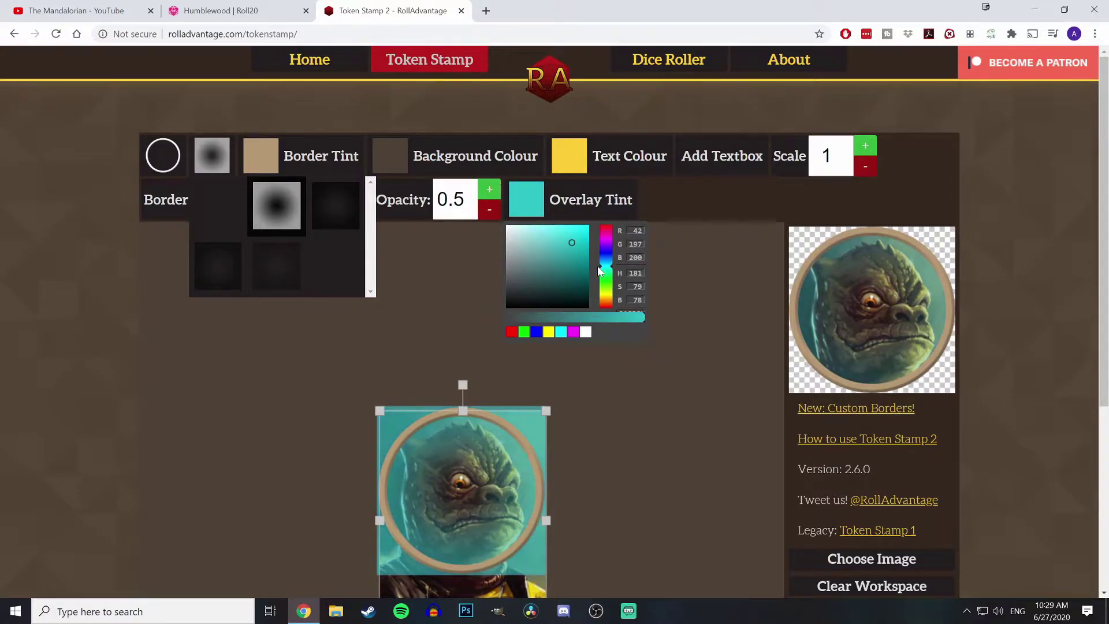
{"action": "left_click", "coordinate": [666, 216]}
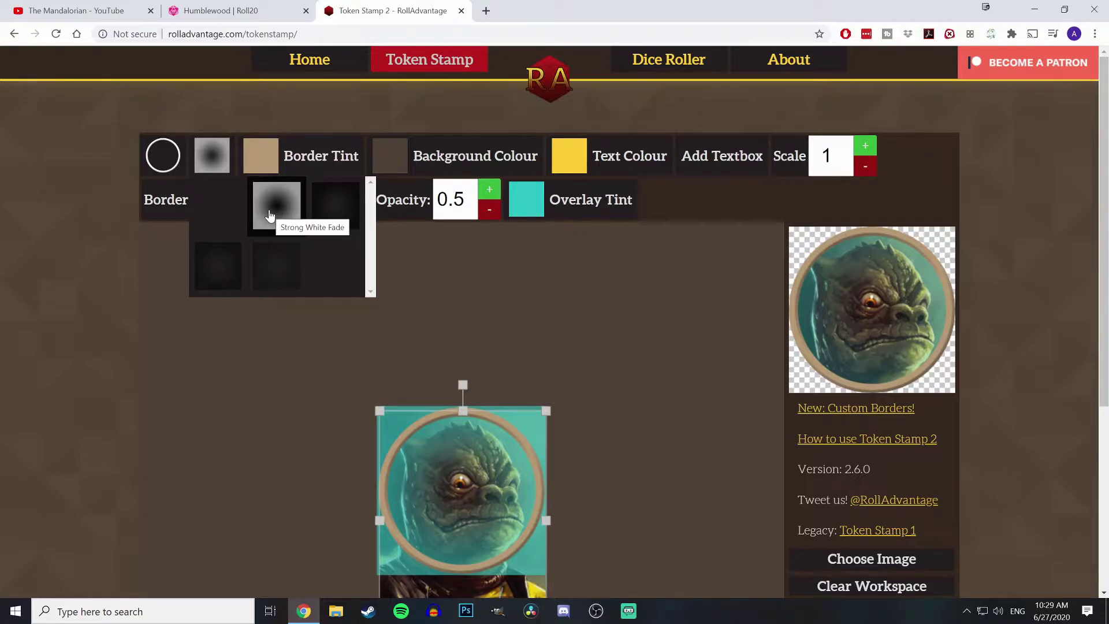
{"action": "left_click", "coordinate": [212, 155]}
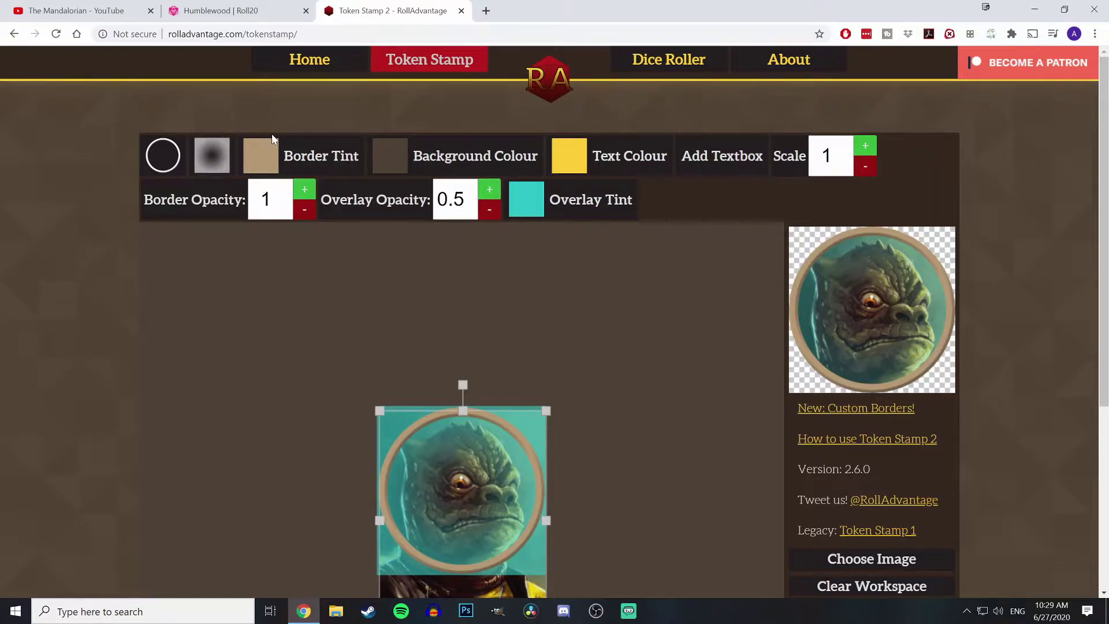
Step: Change the token's border tint to dark green
{"action": "left_click", "coordinate": [261, 157]}
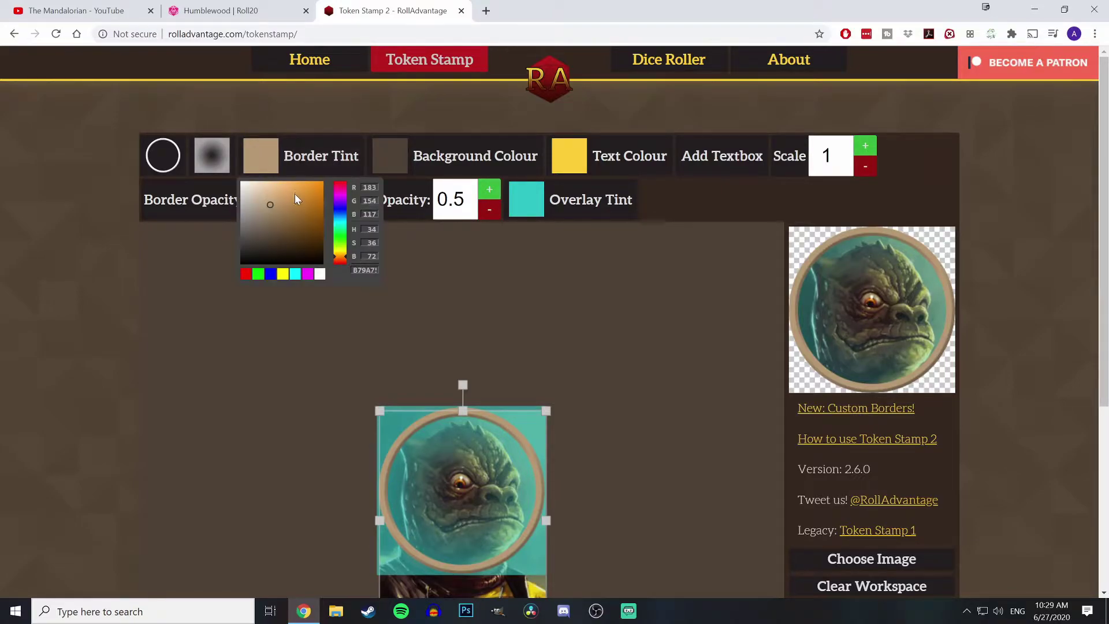
{"action": "left_click", "coordinate": [340, 230]}
{"action": "left_click_drag", "start_coordinate": [327, 230], "coordinate": [341, 248]}
{"action": "mouse_move", "coordinate": [307, 209]}
{"action": "left_mouse_down"}
{"action": "mouse_move", "coordinate": [332, 176]}
{"action": "mouse_move", "coordinate": [304, 188]}
{"action": "mouse_move", "coordinate": [307, 231]}
{"action": "left_mouse_up"}
{"action": "left_click", "coordinate": [442, 303]}
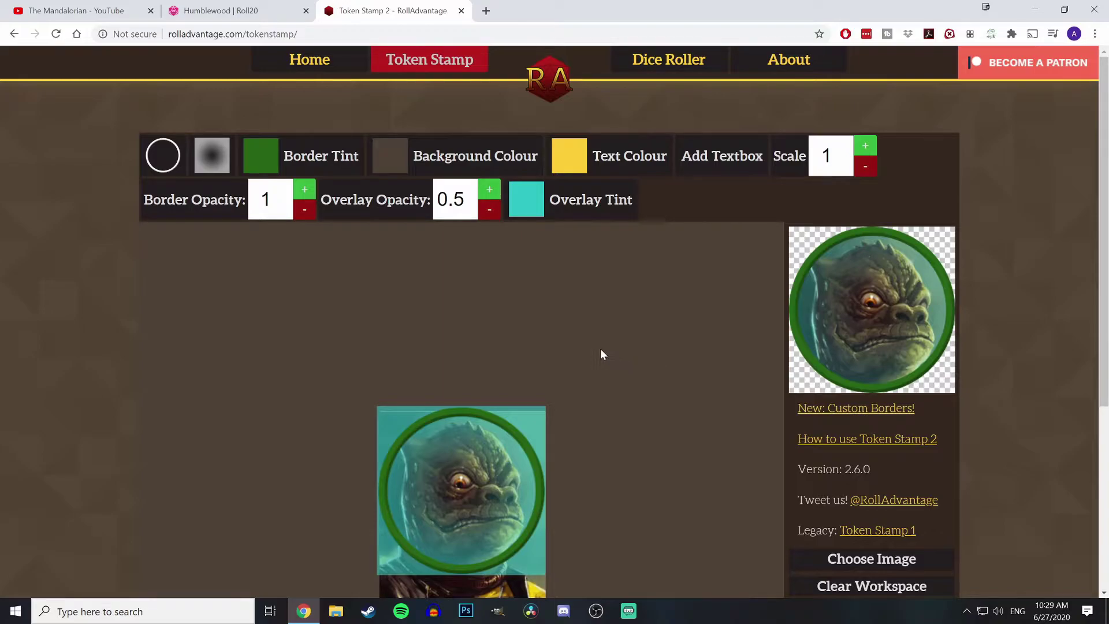
{"action": "right_click", "coordinate": [538, 283]}
{"action": "key", "text": "Escape"}
Step: Try increasing and decreasing the scale, and return it to 1
{"action": "left_click", "coordinate": [866, 147]}
{"action": "left_click", "coordinate": [866, 165]}
{"action": "left_click", "coordinate": [866, 165]}
{"action": "left_click", "coordinate": [866, 145]}
Step: Lower the overlay opacity to about 0.2
{"action": "left_click", "coordinate": [495, 199]}
{"action": "left_click", "coordinate": [490, 217]}
{"action": "left_click", "coordinate": [490, 218]}
{"action": "left_click", "coordinate": [490, 218]}
{"action": "left_click", "coordinate": [490, 219]}
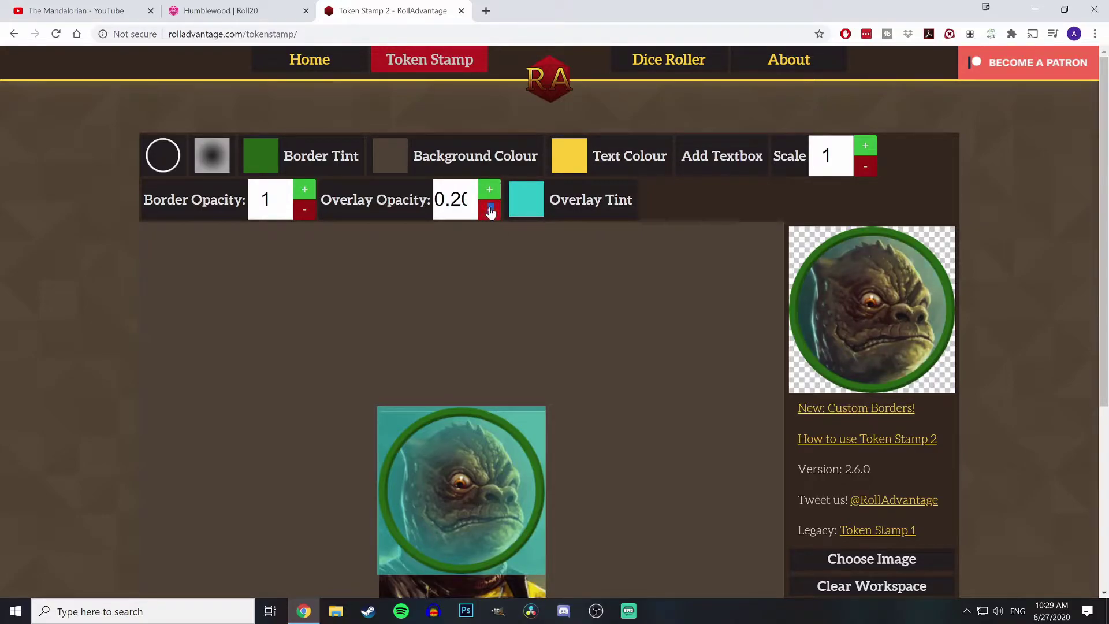
Step: Raise the overlay opacity to 1 to compare the stronger tint
{"action": "left_click", "coordinate": [495, 193]}
{"action": "left_click", "coordinate": [495, 192]}
{"action": "left_click", "coordinate": [495, 192]}
{"action": "left_click", "coordinate": [495, 192]}
{"action": "left_click", "coordinate": [495, 192]}
{"action": "left_click", "coordinate": [495, 192]}
{"action": "left_click", "coordinate": [495, 193]}
{"action": "left_click", "coordinate": [495, 193]}
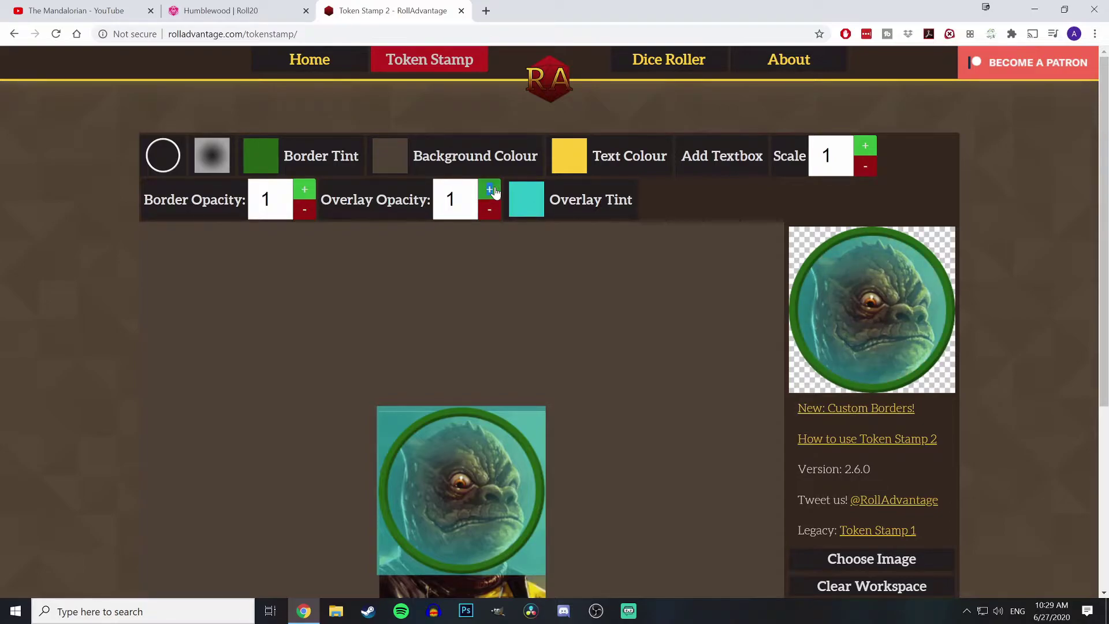
Step: Reduce the overlay opacity to about 0.2 for a subtle tint
{"action": "left_click", "coordinate": [486, 211]}
{"action": "left_click", "coordinate": [486, 211]}
{"action": "left_click", "coordinate": [486, 211]}
{"action": "left_click", "coordinate": [486, 211]}
{"action": "left_click", "coordinate": [487, 211]}
{"action": "left_click", "coordinate": [487, 211]}
{"action": "left_click", "coordinate": [486, 211]}
{"action": "left_click", "coordinate": [486, 211]}
{"action": "left_click", "coordinate": [490, 191]}
{"action": "left_click", "coordinate": [485, 212]}
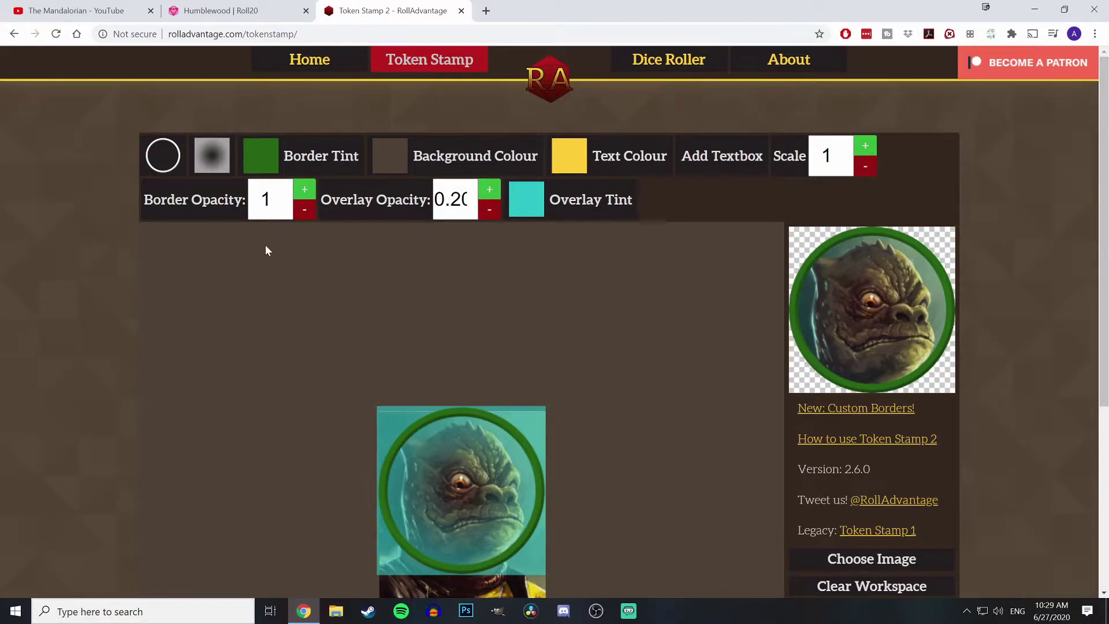
Step: Try a reduced border opacity and restore it to 1
{"action": "left_click", "coordinate": [296, 212]}
{"action": "left_click", "coordinate": [295, 212]}
{"action": "left_click", "coordinate": [296, 213]}
{"action": "left_click", "coordinate": [296, 212]}
{"action": "left_click", "coordinate": [296, 213]}
{"action": "left_click", "coordinate": [296, 213]}
{"action": "left_click", "coordinate": [295, 212]}
{"action": "left_click", "coordinate": [302, 192]}
{"action": "left_click", "coordinate": [302, 192]}
{"action": "left_click", "coordinate": [302, 192]}
{"action": "left_click", "coordinate": [302, 191]}
{"action": "left_click", "coordinate": [302, 192]}
{"action": "left_click", "coordinate": [301, 192]}
{"action": "left_click", "coordinate": [302, 192]}
{"action": "scroll", "coordinate": [516, 341], "scroll_direction": "down", "scroll_amount": 2}
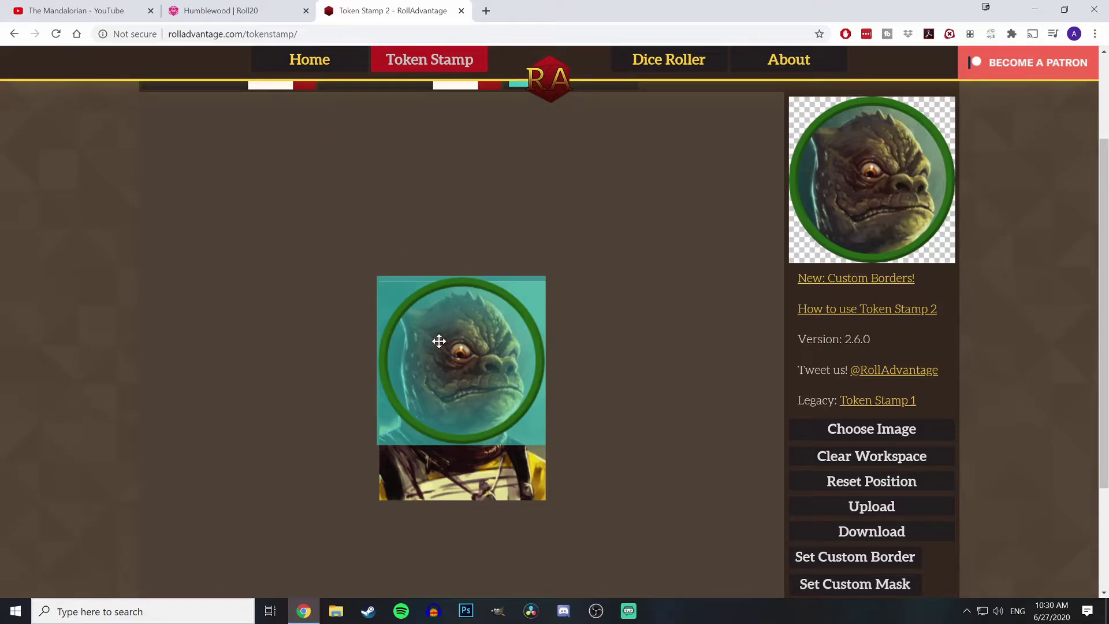
{"action": "scroll", "coordinate": [528, 370], "scroll_direction": "up", "scroll_amount": 2}
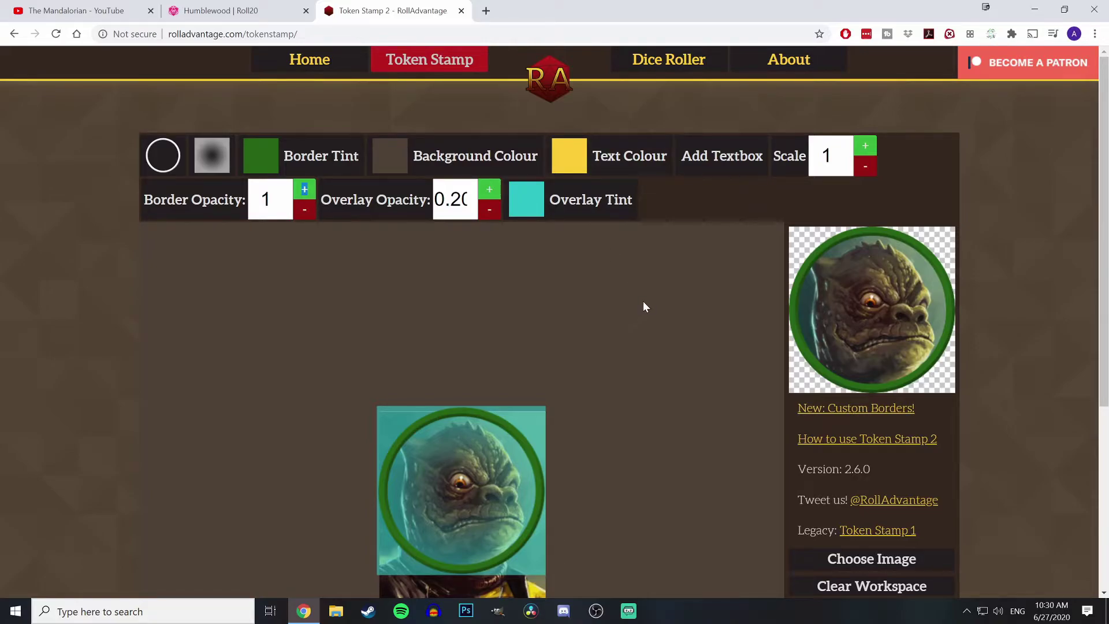
{"action": "scroll", "coordinate": [645, 306], "scroll_direction": "down", "scroll_amount": 3}
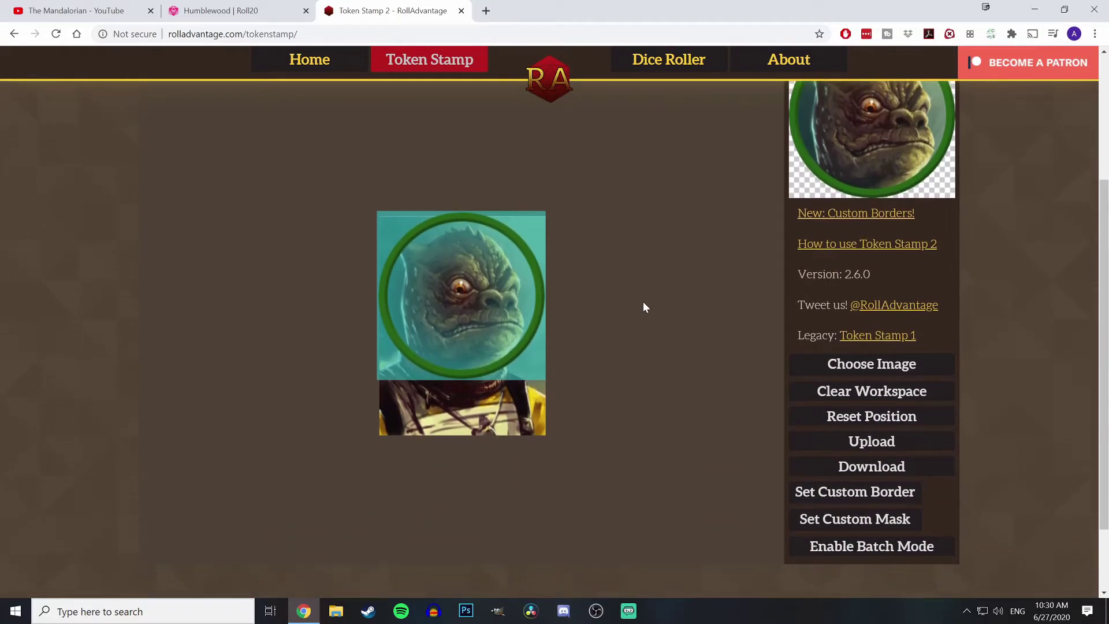
{"action": "scroll", "coordinate": [645, 307], "scroll_direction": "up", "scroll_amount": 3}
{"action": "left_click", "coordinate": [565, 162]}
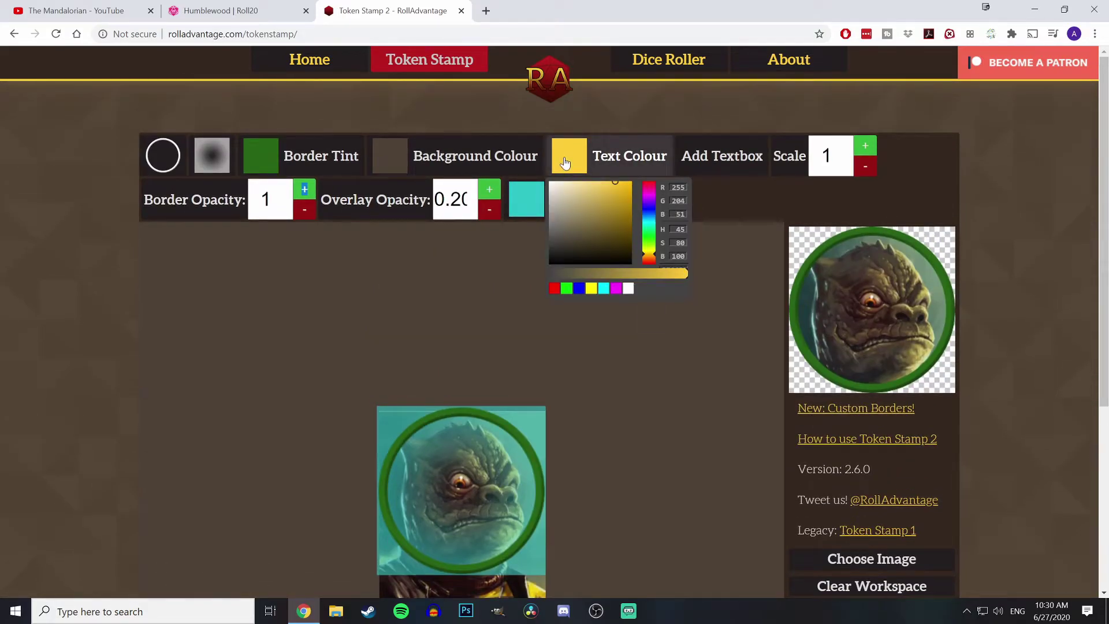
{"action": "left_click", "coordinate": [613, 157]}
{"action": "left_click", "coordinate": [410, 302]}
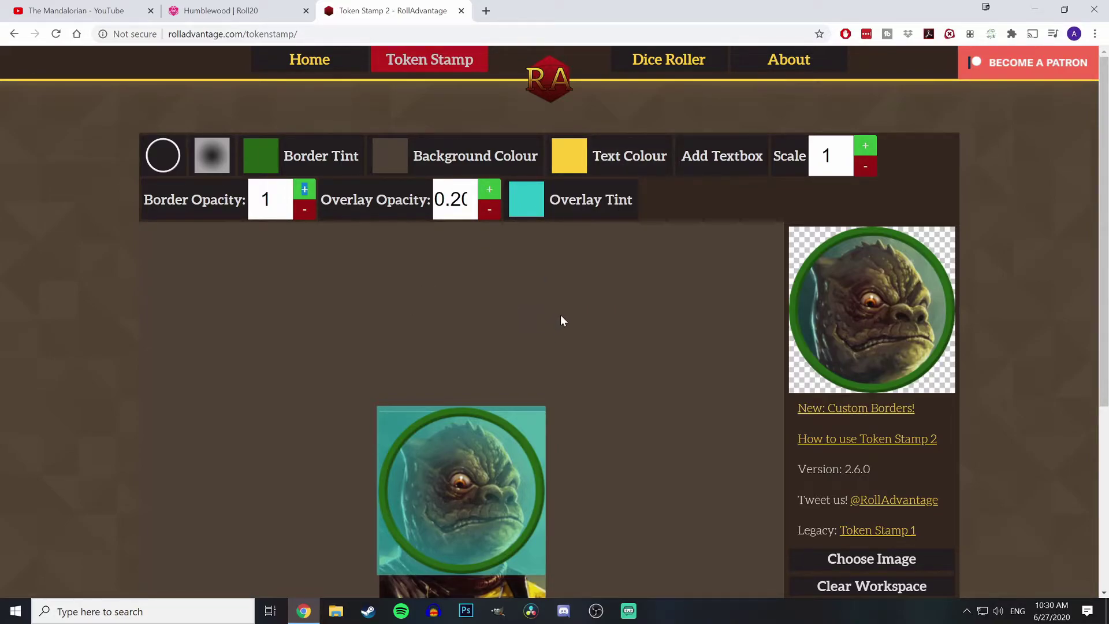
Step: Download the finished green-bordered token as a PNG and check its preview
{"action": "scroll", "coordinate": [561, 320], "scroll_direction": "down", "scroll_amount": 2}
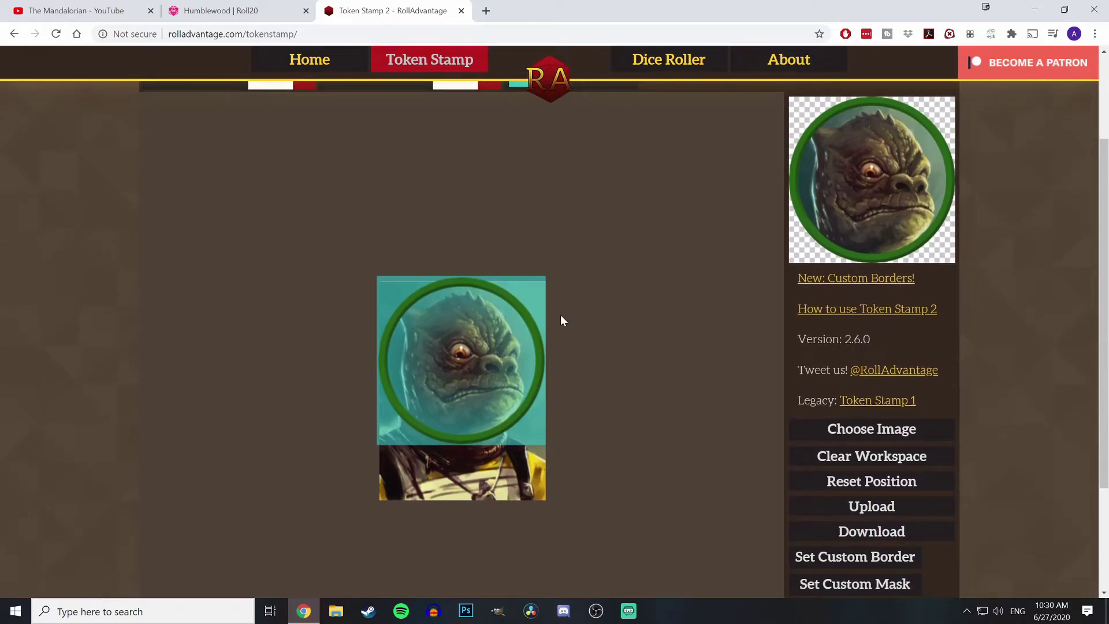
{"action": "scroll", "coordinate": [562, 320], "scroll_direction": "down", "scroll_amount": 1}
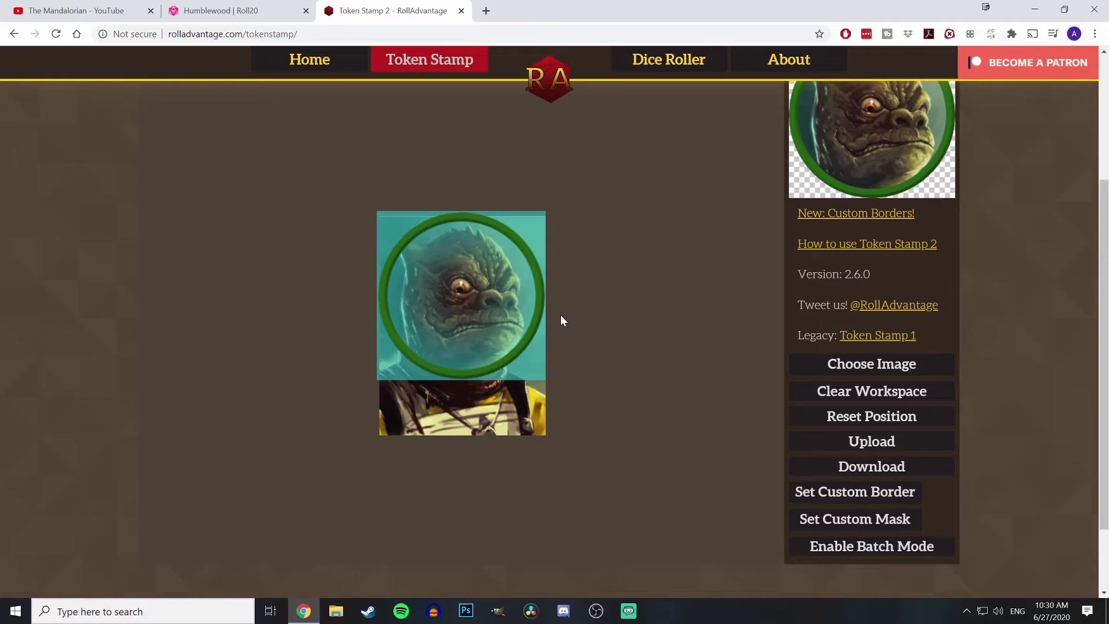
{"action": "scroll", "coordinate": [561, 317], "scroll_direction": "up", "scroll_amount": 1}
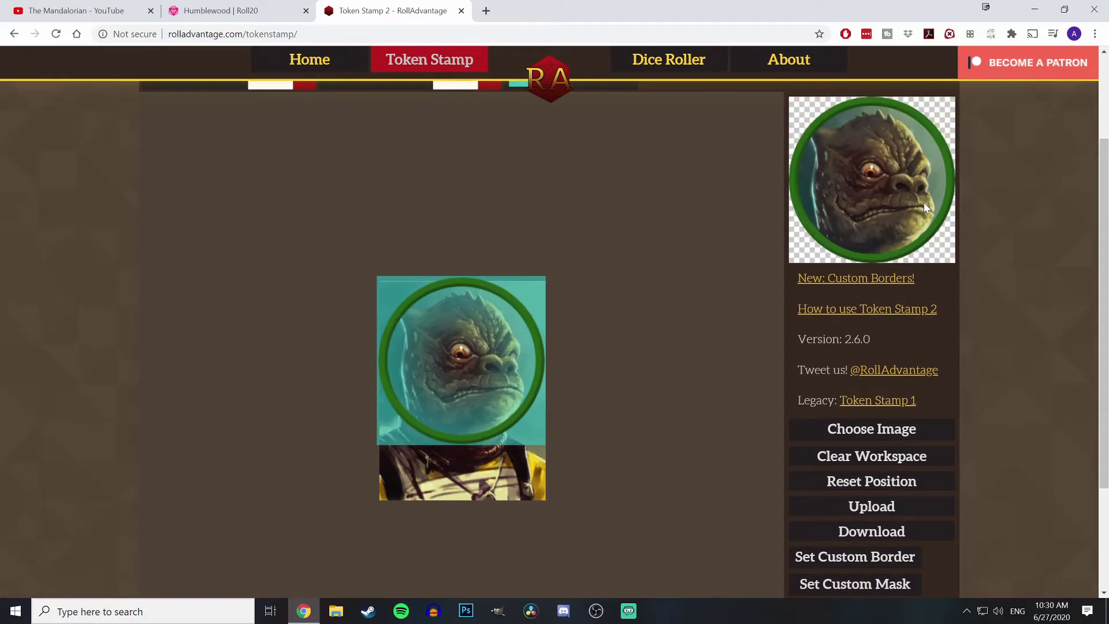
{"action": "scroll", "coordinate": [620, 346], "scroll_direction": "down", "scroll_amount": 1}
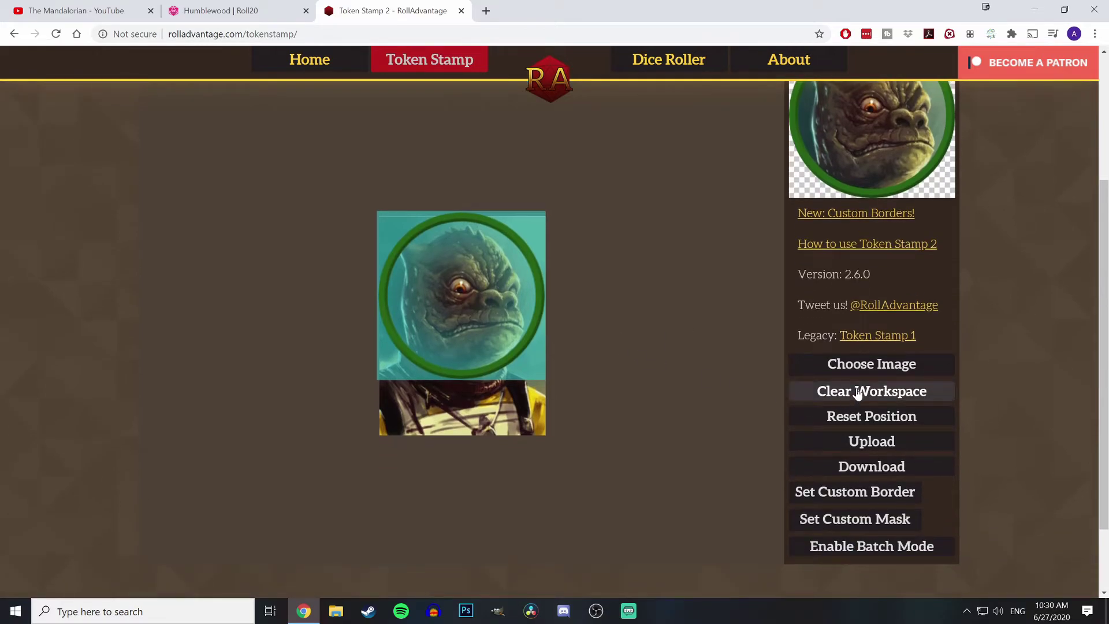
{"action": "left_click", "coordinate": [863, 468]}
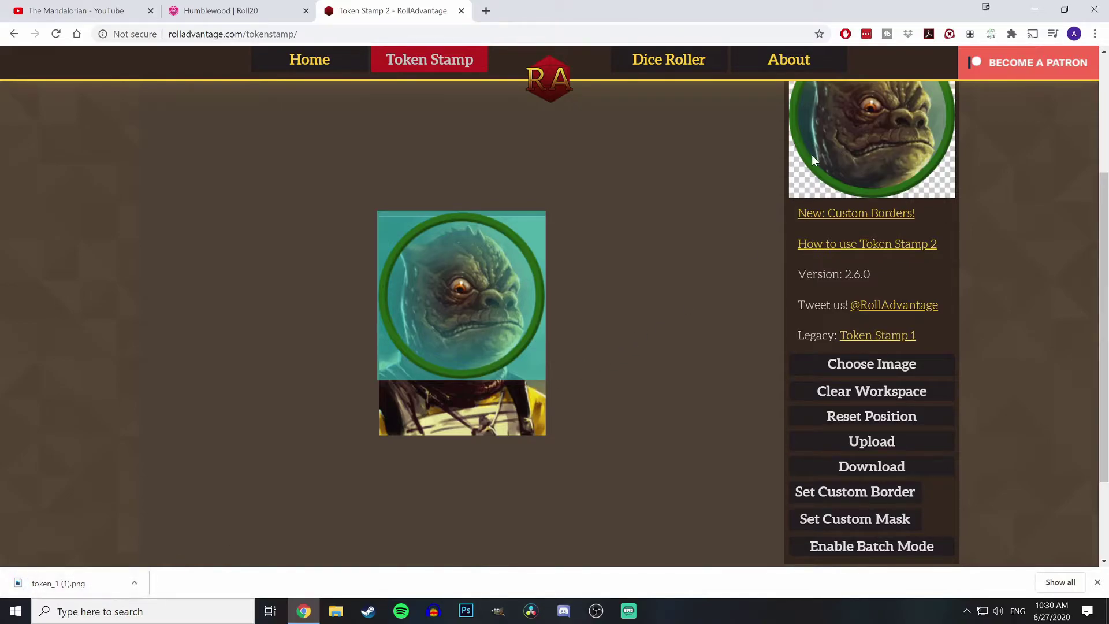
{"action": "scroll", "coordinate": [748, 297], "scroll_direction": "up", "scroll_amount": 3}
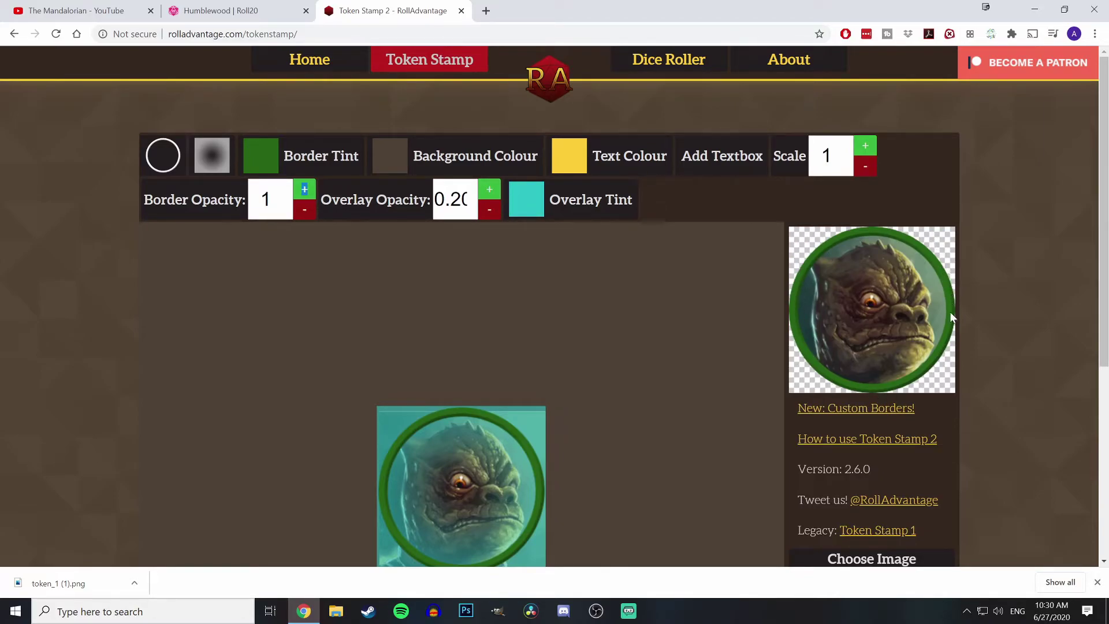
Step: Enable batch mode, add three character images to the workspace and start batch stamping
{"action": "scroll", "coordinate": [568, 403], "scroll_direction": "down", "scroll_amount": 4}
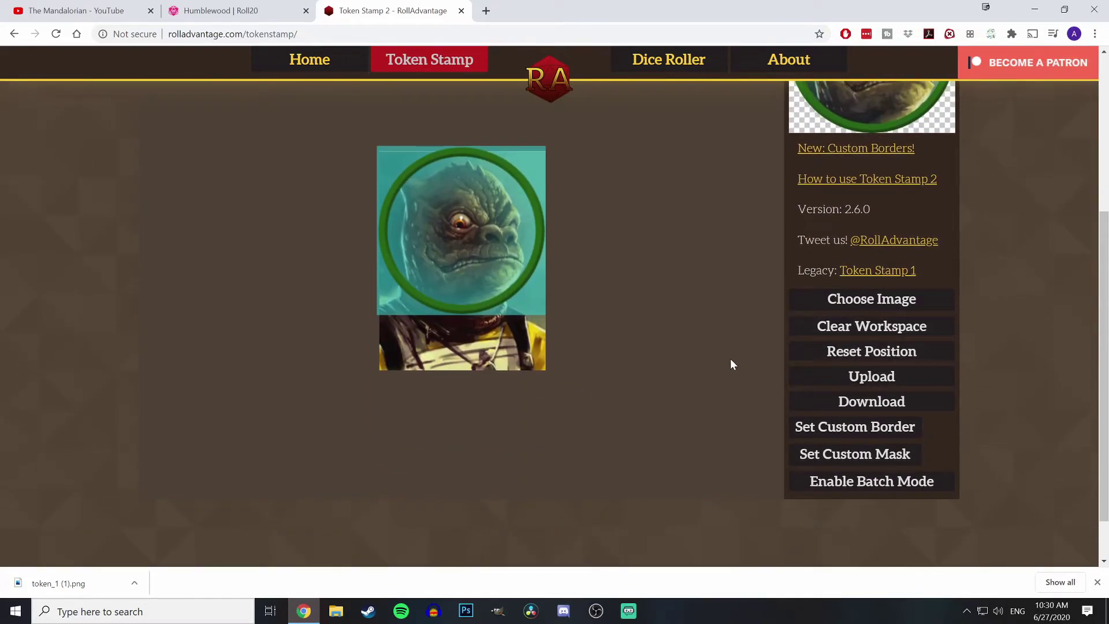
{"action": "left_click", "coordinate": [872, 482]}
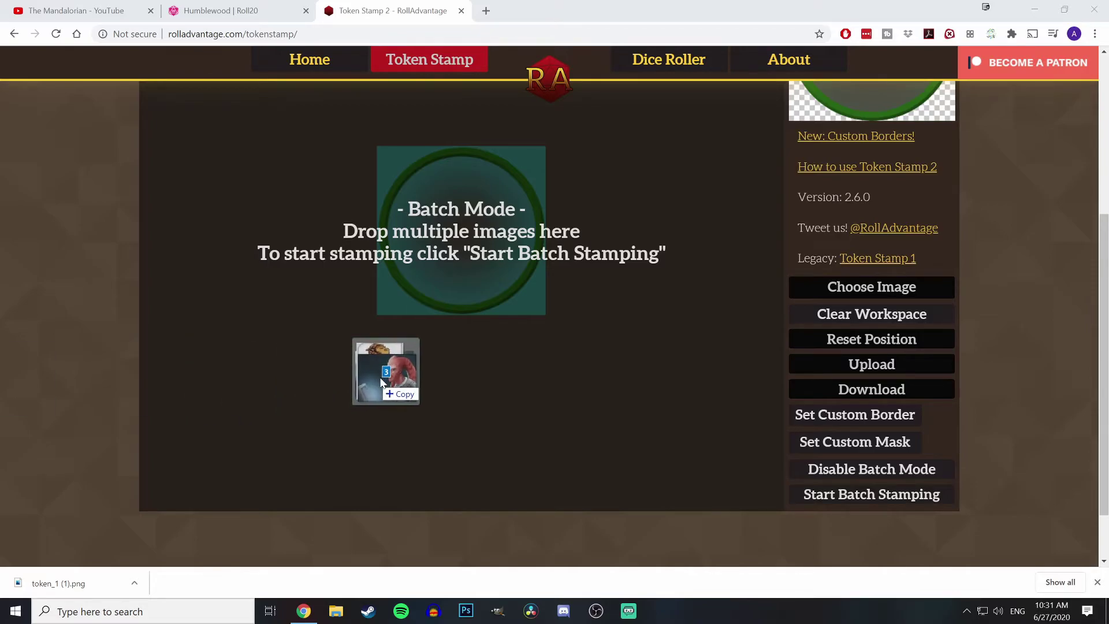
{"action": "left_click_drag", "start_coordinate": [383, 371], "coordinate": [474, 362]}
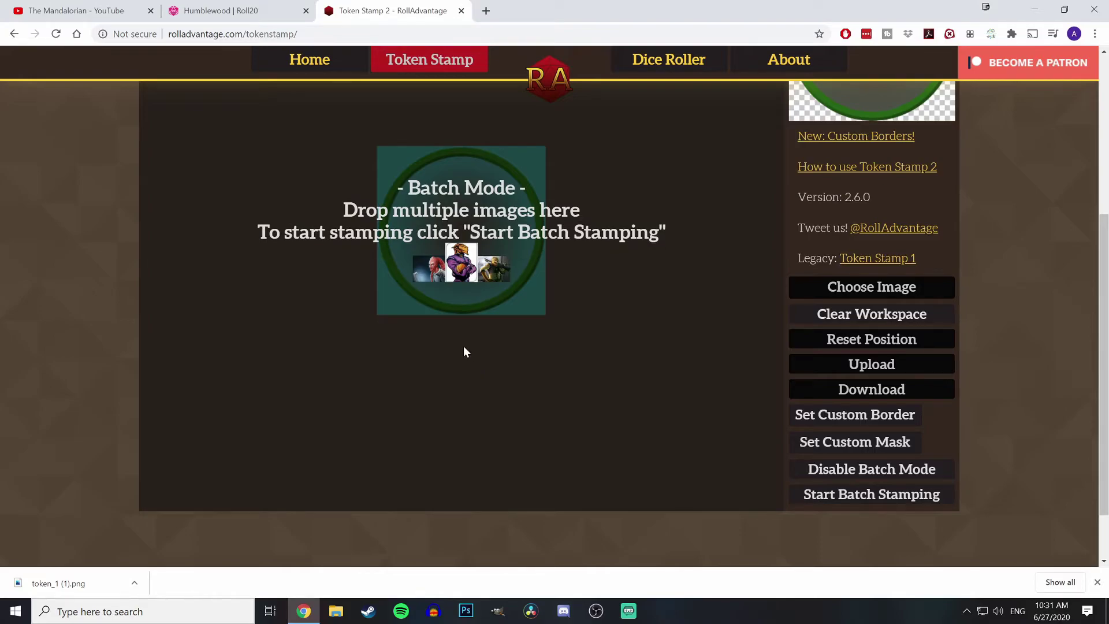
{"action": "left_click", "coordinate": [860, 495]}
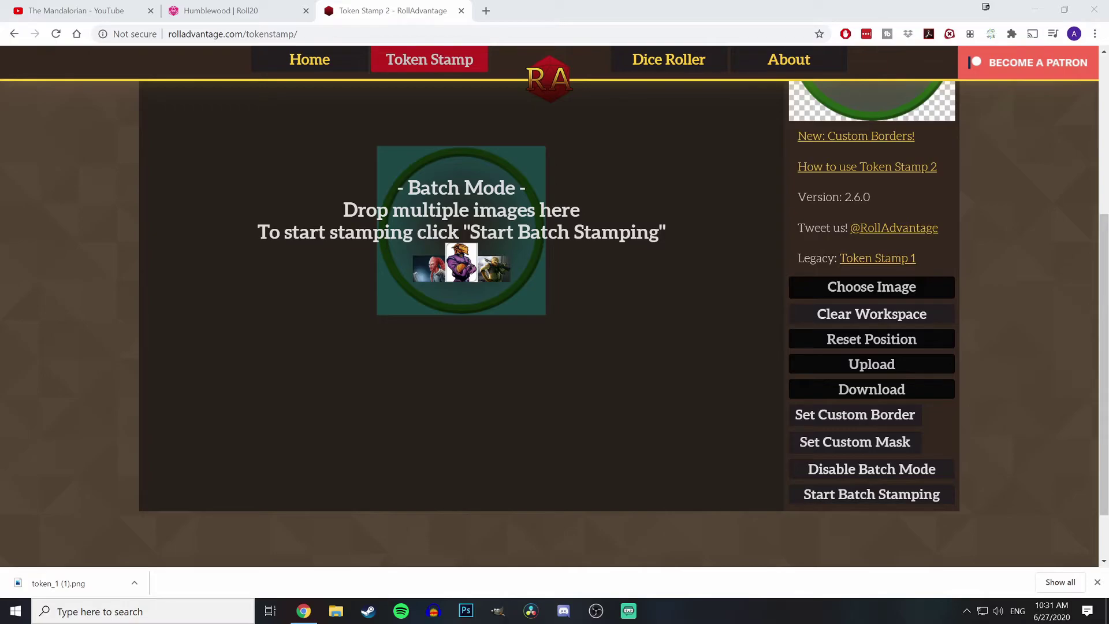
Step: Examine the token files in the batchedTokens archive in File Explorer and close its window
{"action": "left_click_drag", "start_coordinate": [89, 206], "coordinate": [530, 109]}
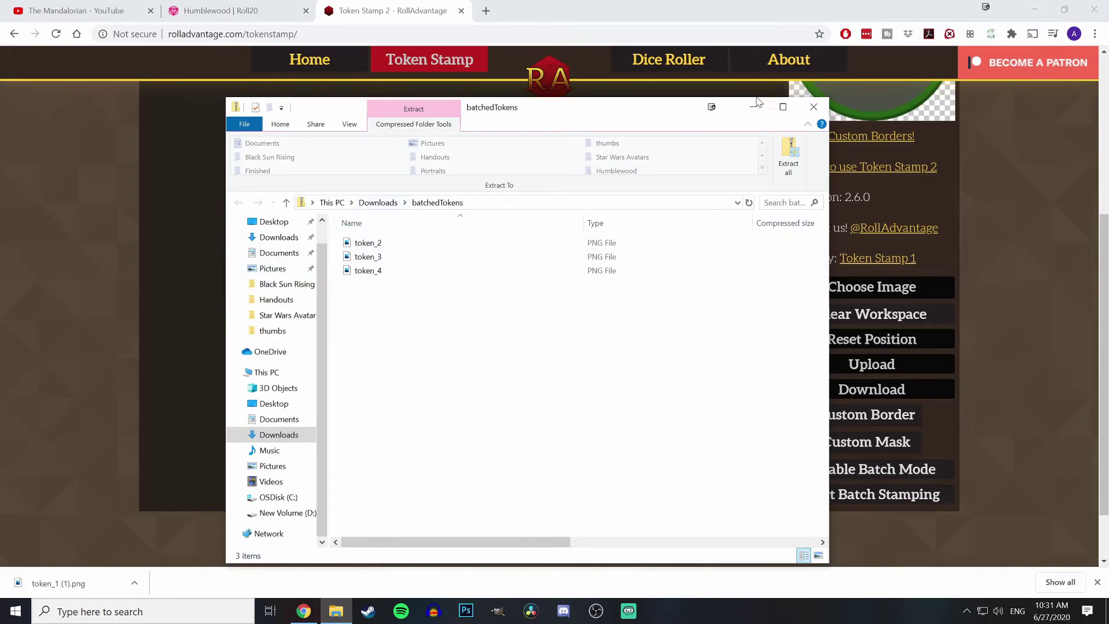
{"action": "left_click", "coordinate": [814, 107]}
{"action": "scroll", "coordinate": [481, 390], "scroll_direction": "up", "scroll_amount": 3}
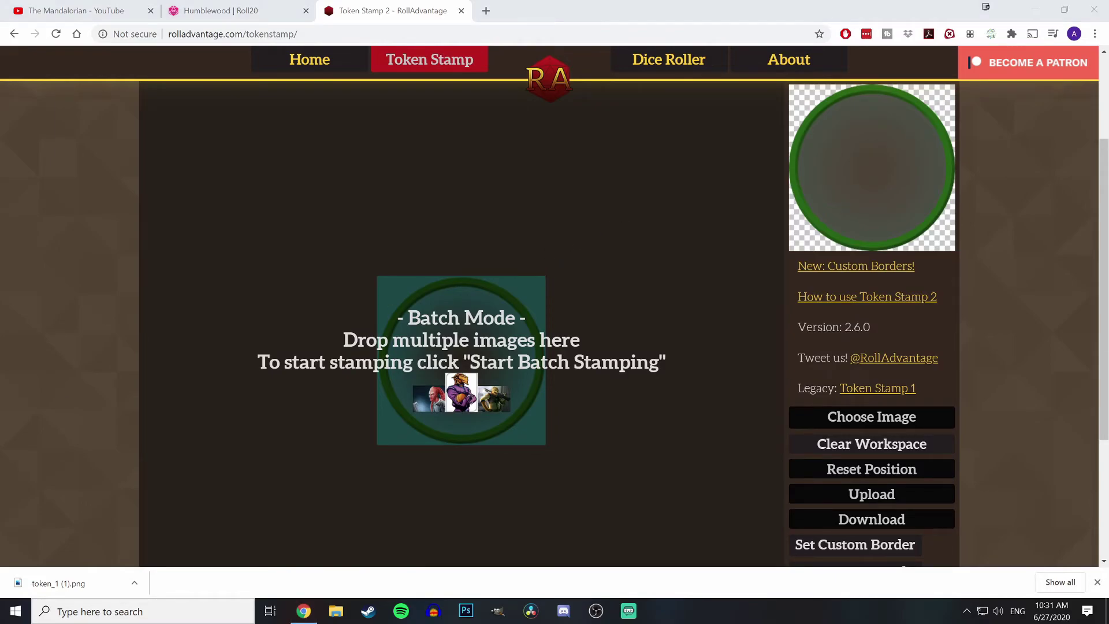
Step: Clear the batch images from the workspace and disable batch mode
{"action": "left_click", "coordinate": [650, 329]}
{"action": "scroll", "coordinate": [724, 439], "scroll_direction": "down", "scroll_amount": 1}
{"action": "scroll", "coordinate": [724, 443], "scroll_direction": "down", "scroll_amount": 1}
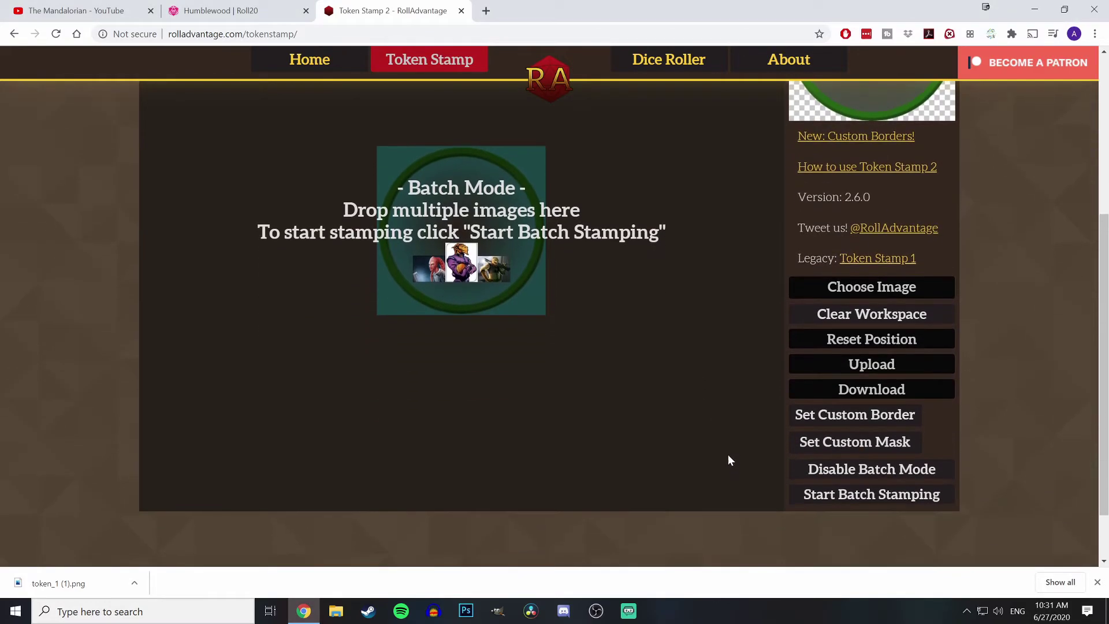
{"action": "left_click", "coordinate": [851, 317]}
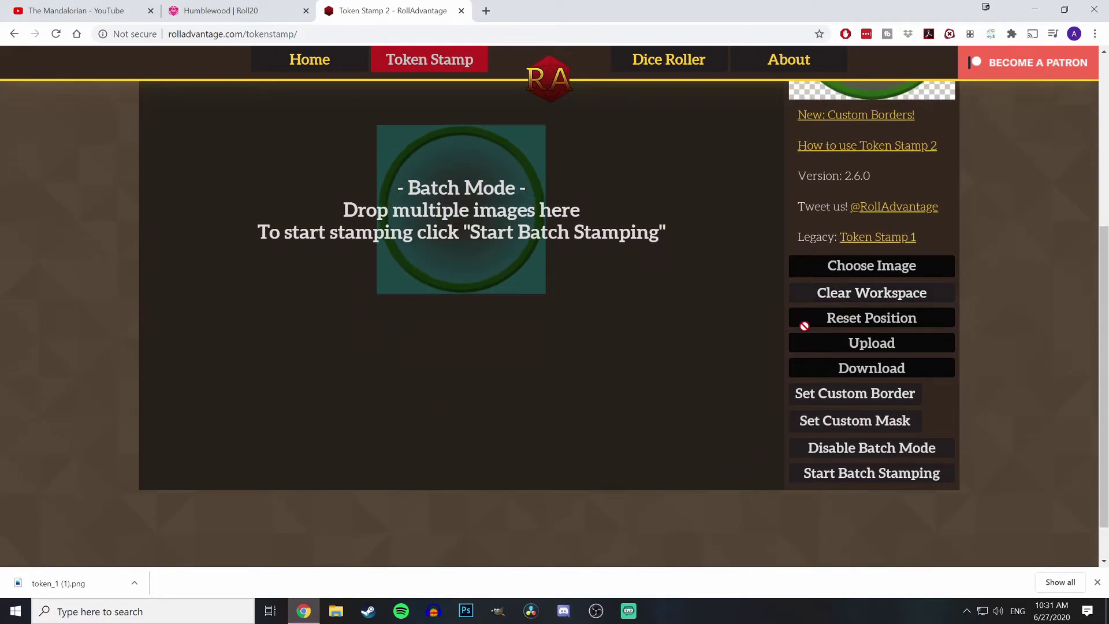
{"action": "scroll", "coordinate": [578, 396], "scroll_direction": "up", "scroll_amount": 2}
{"action": "scroll", "coordinate": [735, 468], "scroll_direction": "down", "scroll_amount": 2}
{"action": "left_click", "coordinate": [857, 457]}
{"action": "scroll", "coordinate": [580, 423], "scroll_direction": "up", "scroll_amount": 2}
{"action": "scroll", "coordinate": [581, 423], "scroll_direction": "up", "scroll_amount": 2}
{"action": "scroll", "coordinate": [581, 423], "scroll_direction": "down", "scroll_amount": 2}
{"action": "scroll", "coordinate": [628, 457], "scroll_direction": "down", "scroll_amount": 1}
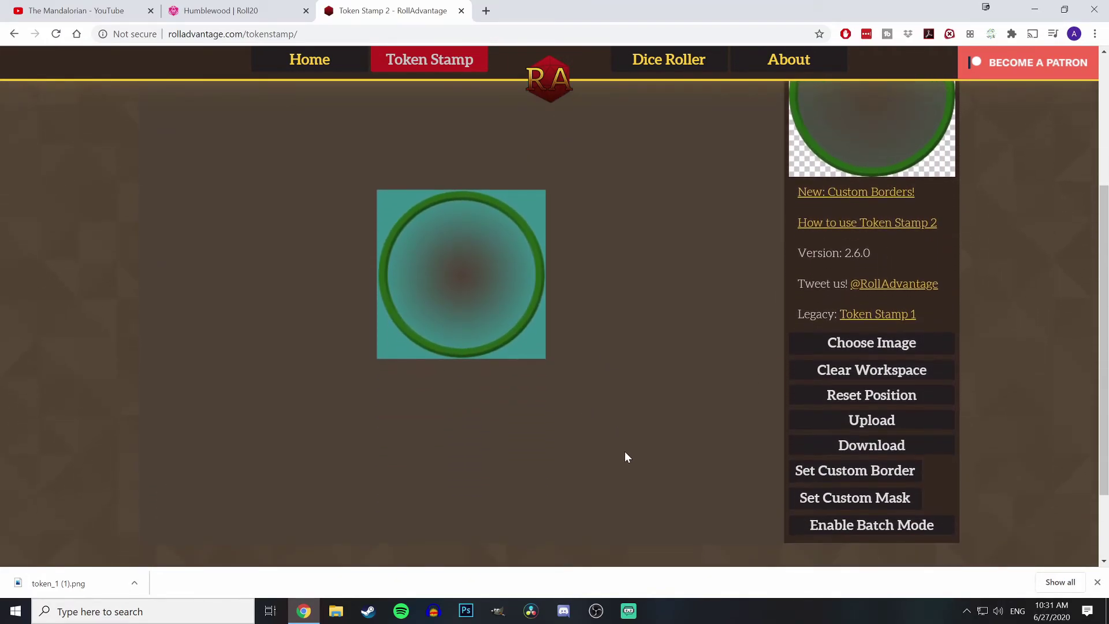